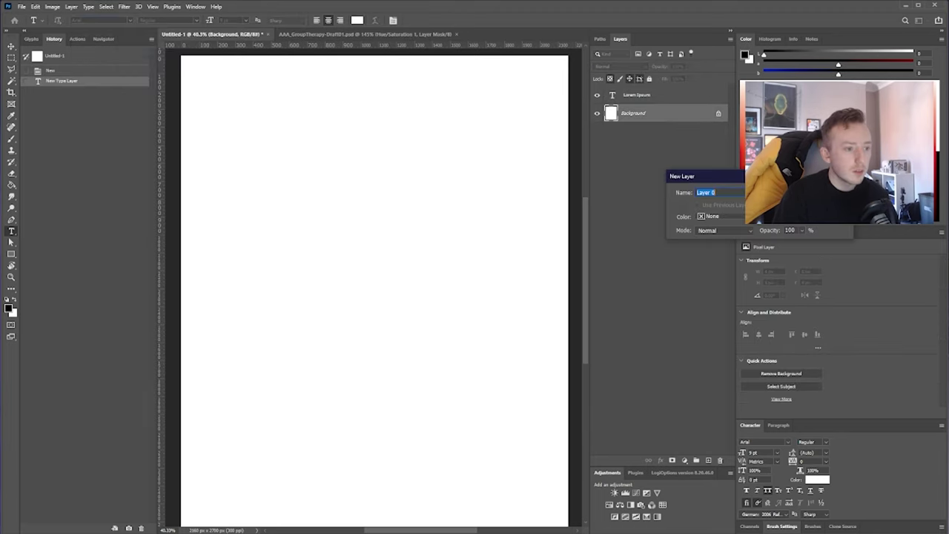
Convert the locked Background into an editable layer named Layer 0.
key(Return)
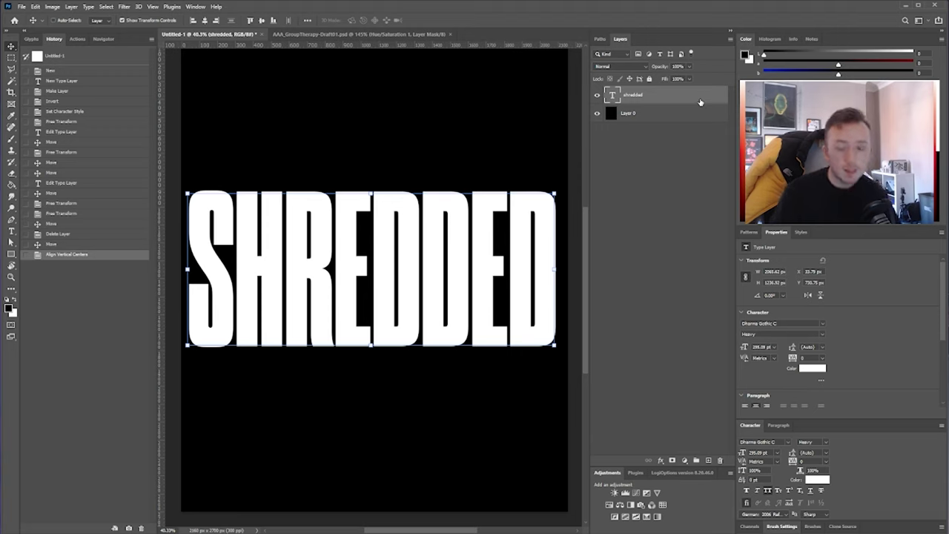
Make a rasterized duplicate of the shredded text layer and hide the original text layer.
drag(700, 101, 708, 460)
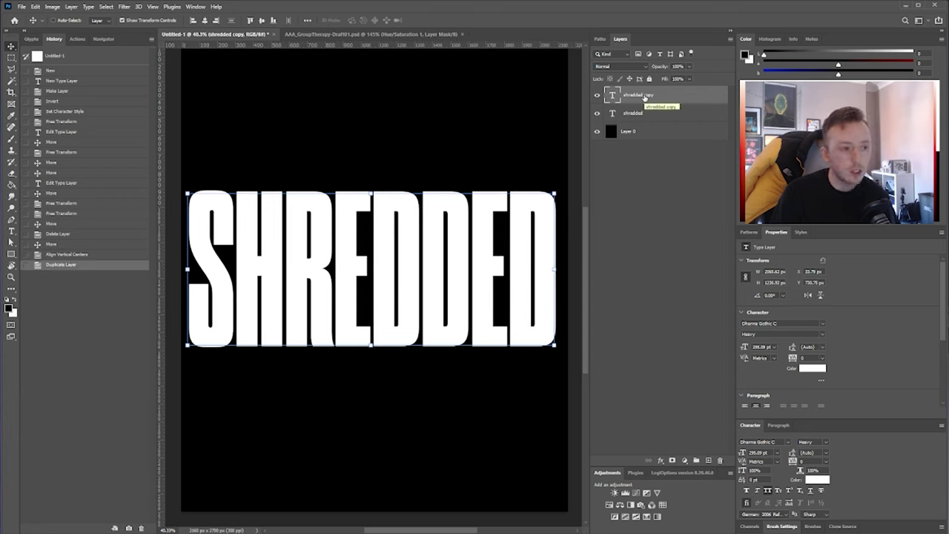
right_click(645, 97)
click(680, 237)
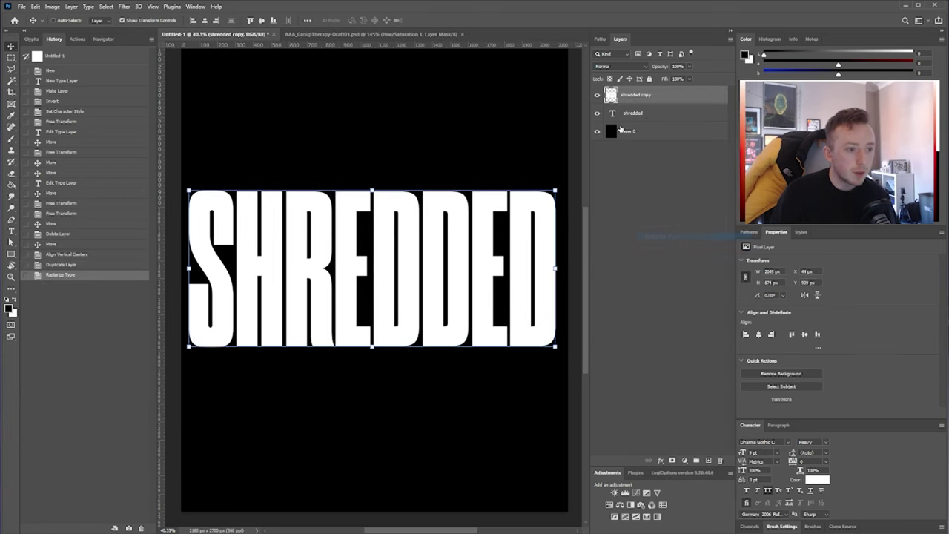
click(597, 113)
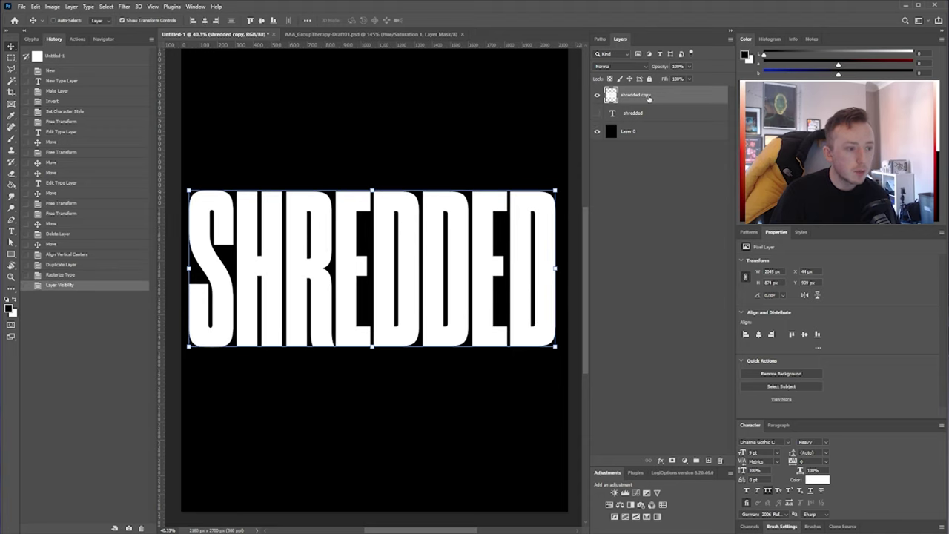
Select a series of horizontal strips of varying thickness across the full width of the SHREDDED lettering with the Rectangular Marquee, from top to bottom.
click(11, 57)
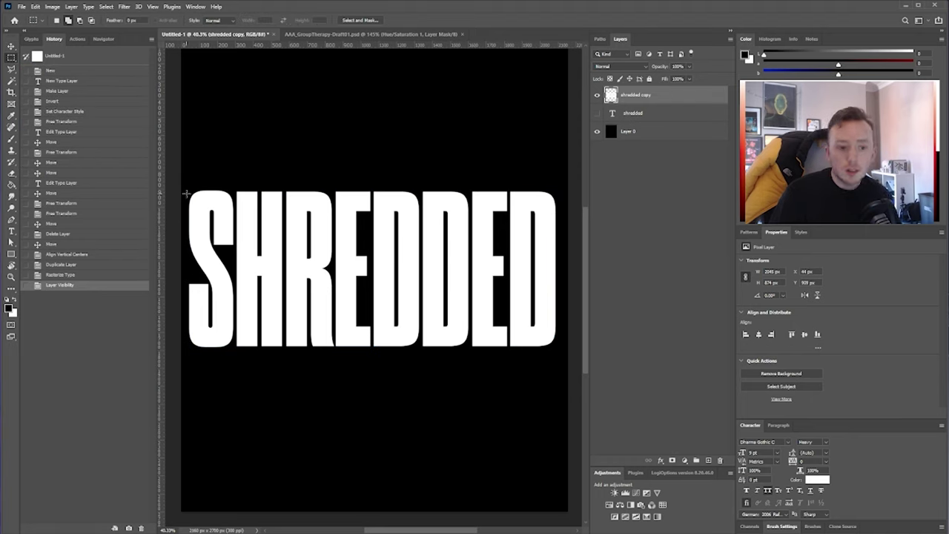
drag(186, 194, 562, 197)
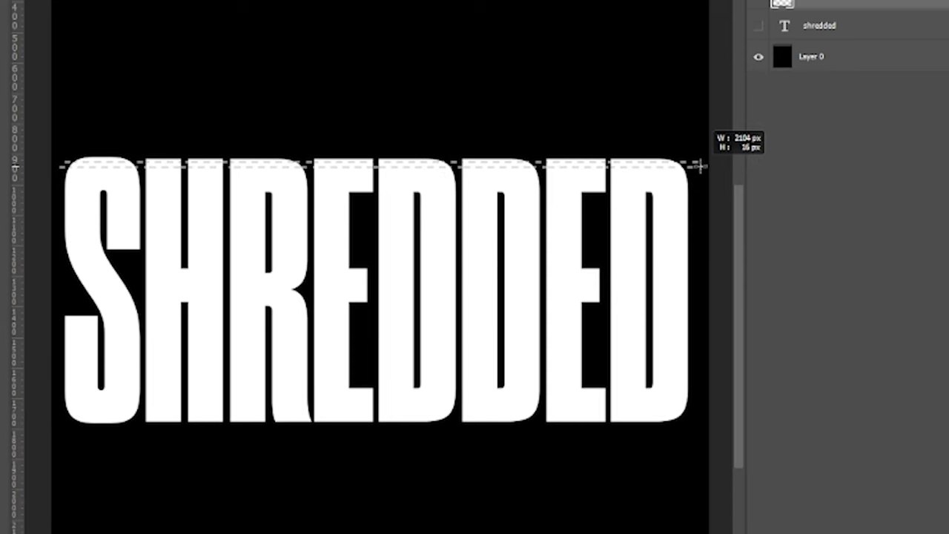
drag(699, 166, 57, 173)
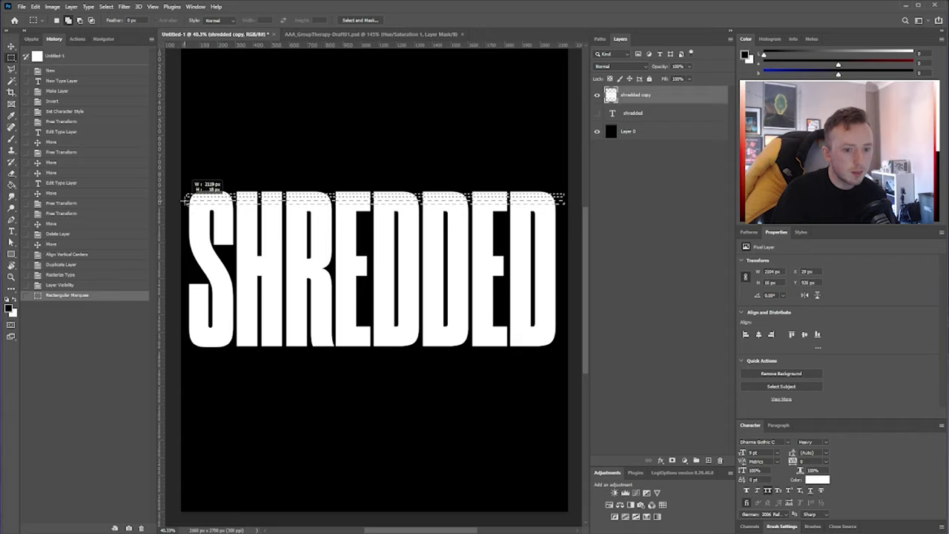
drag(183, 200, 185, 201)
drag(141, 170, 476, 219)
drag(185, 224, 449, 223)
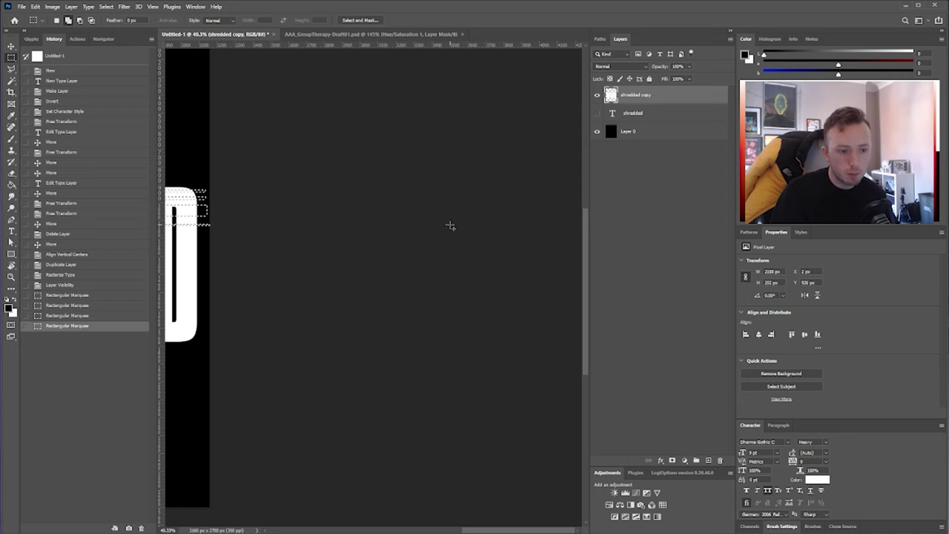
drag(305, 216, 387, 250)
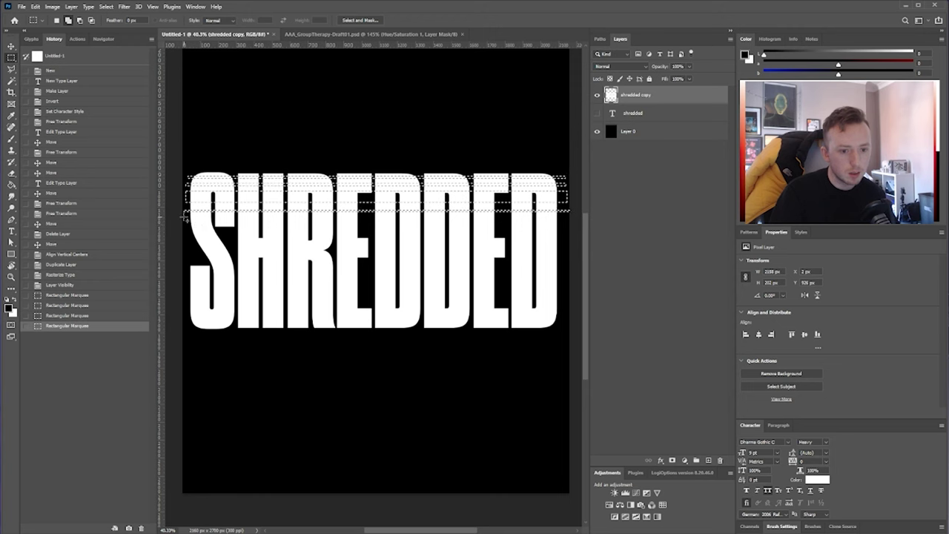
drag(250, 231, 251, 231)
drag(565, 224, 172, 228)
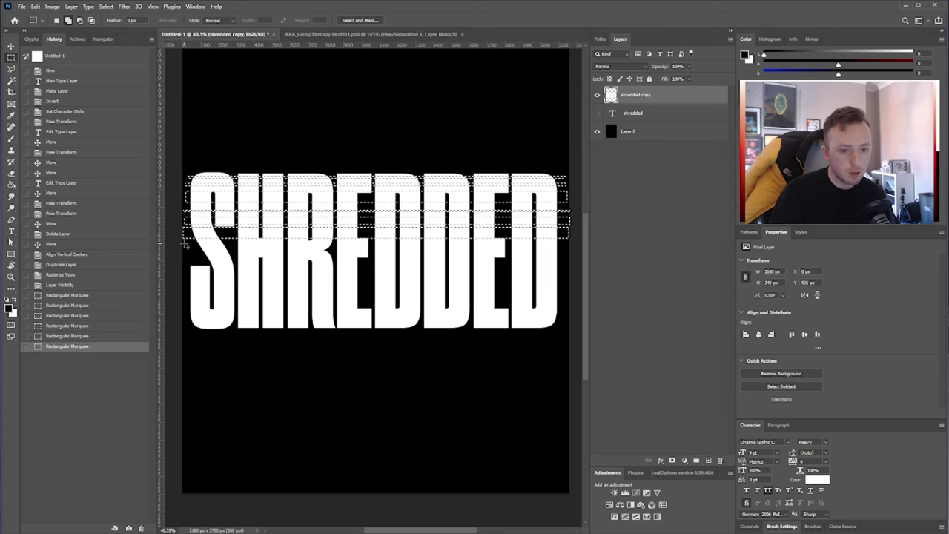
drag(554, 251, 583, 233)
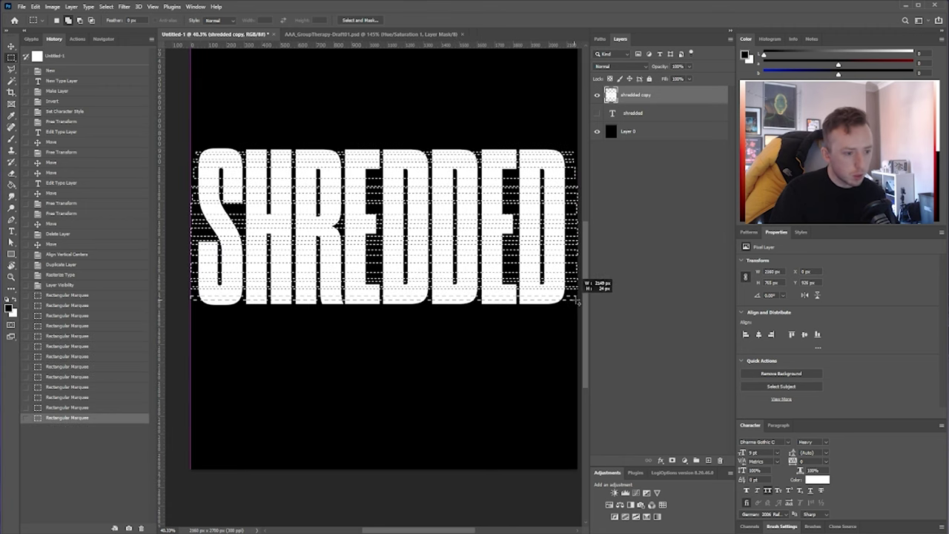
drag(577, 301, 580, 300)
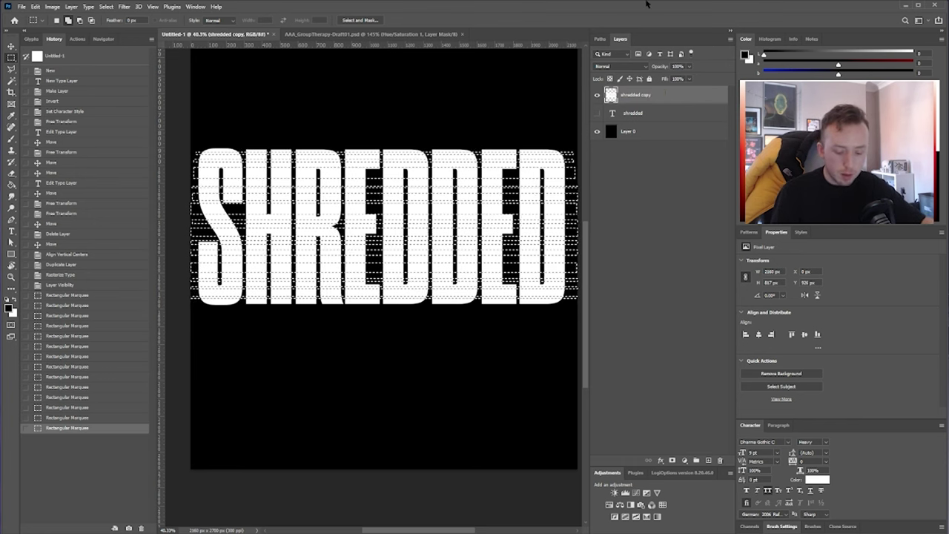
Cut the selected strips from the shredded copy layer onto a new layer and name it shreds.
key(ctrl+shift+j)
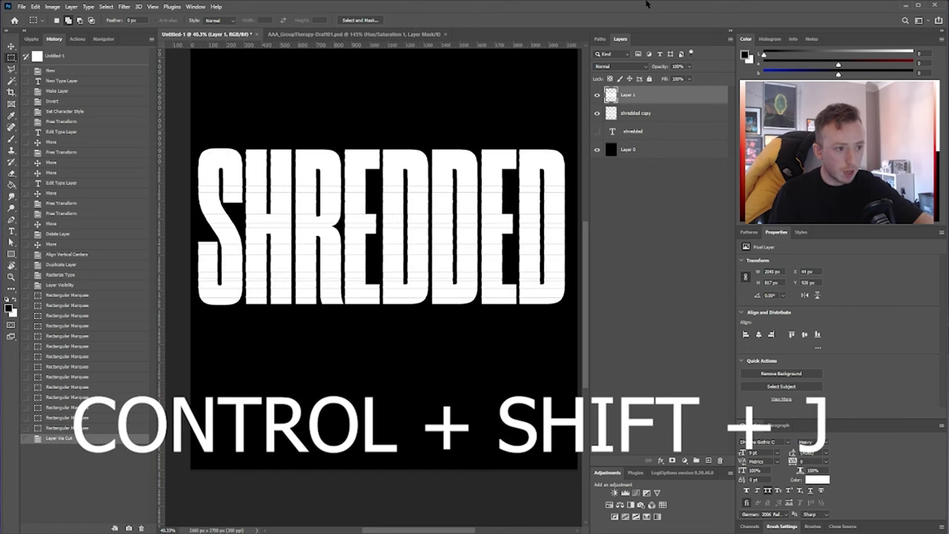
click(597, 95)
click(598, 95)
key(v)
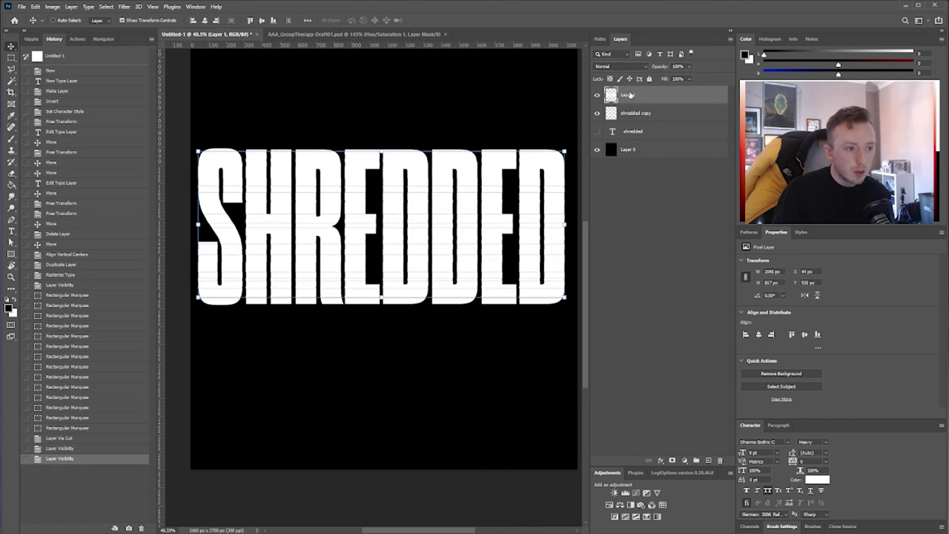
double_click(628, 95)
text(shred)
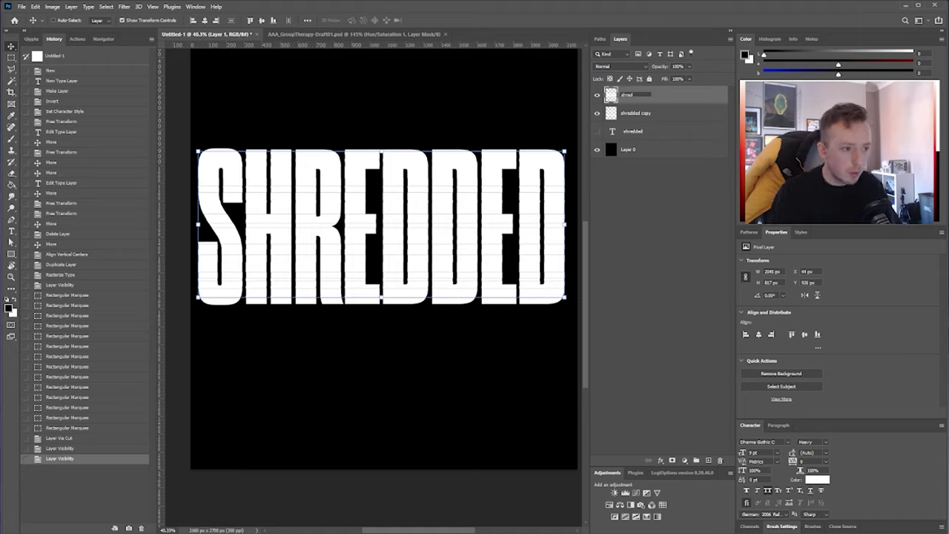
text(s)
key(Return)
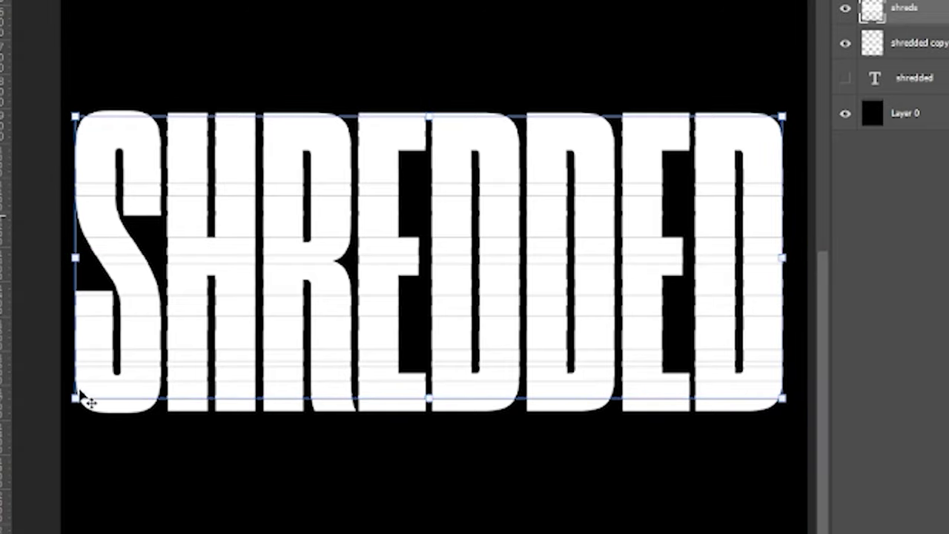
Distort the shreds layer slightly by shifting its upper-left and both right corners to offset the strips from the rest of the lettering.
drag(76, 119, 79, 122)
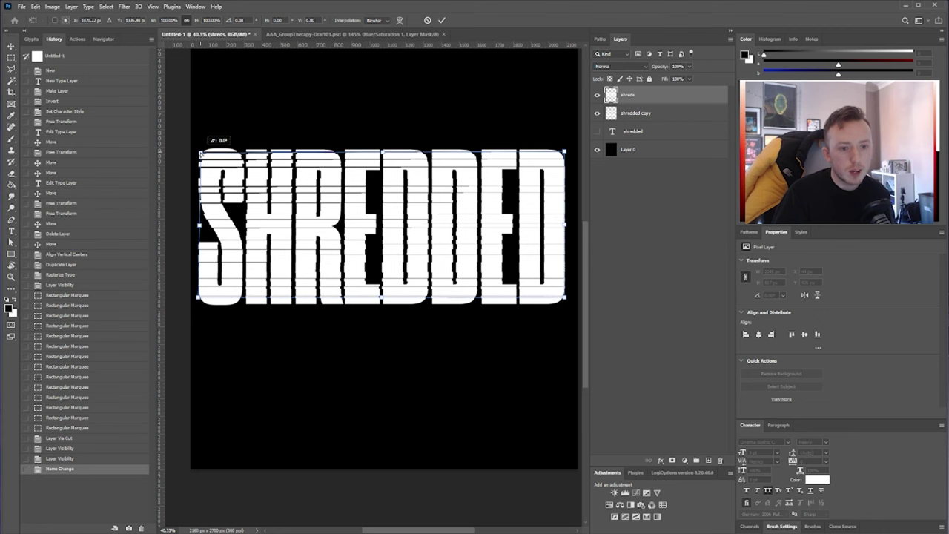
drag(200, 153, 200, 153)
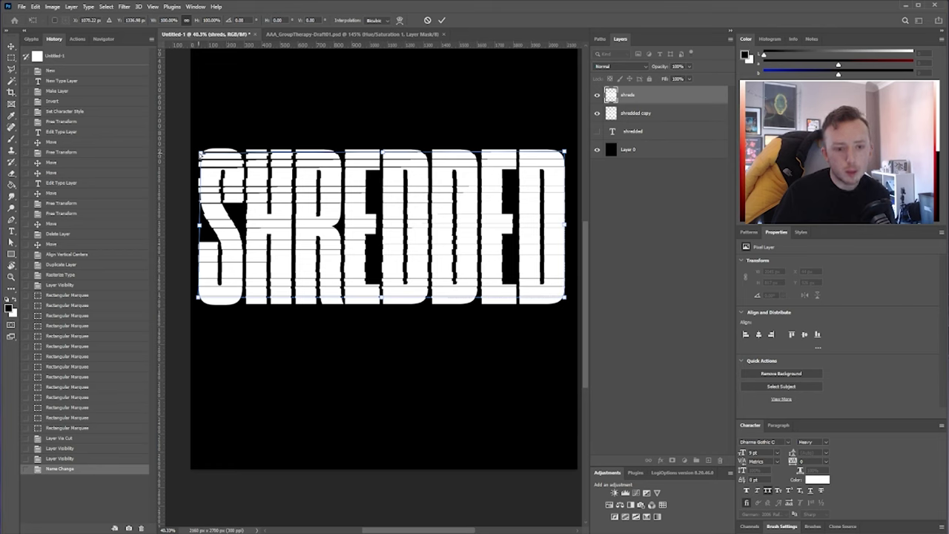
mouse_move(200, 153)
mouse_down()
mouse_move(194, 146)
mouse_move(200, 154)
mouse_up()
drag(566, 299, 576, 286)
mouse_move(567, 150)
mouse_down()
mouse_move(576, 141)
mouse_move(568, 147)
mouse_up()
key(Return)
key(ctrl+0)
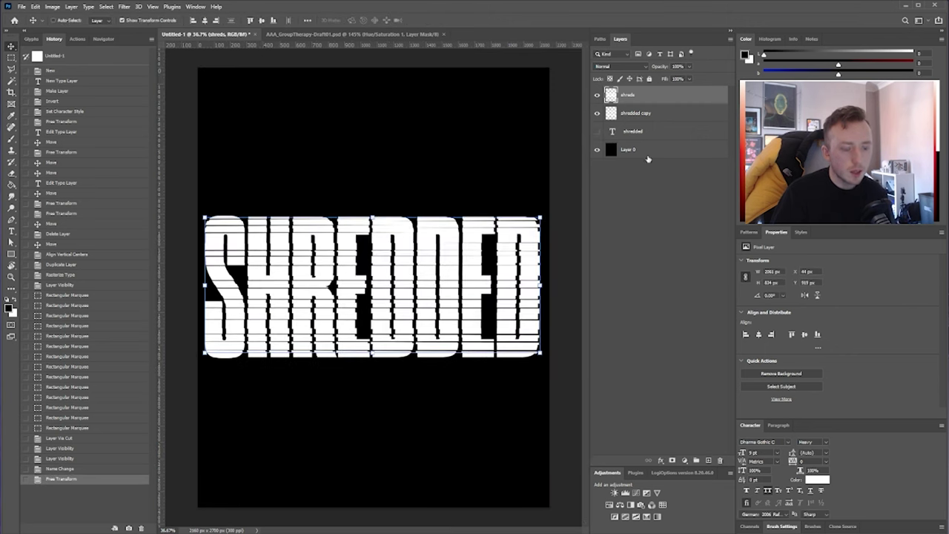
Convert the shreds and shredded copy layers together into one smart object.
shift+click(643, 115)
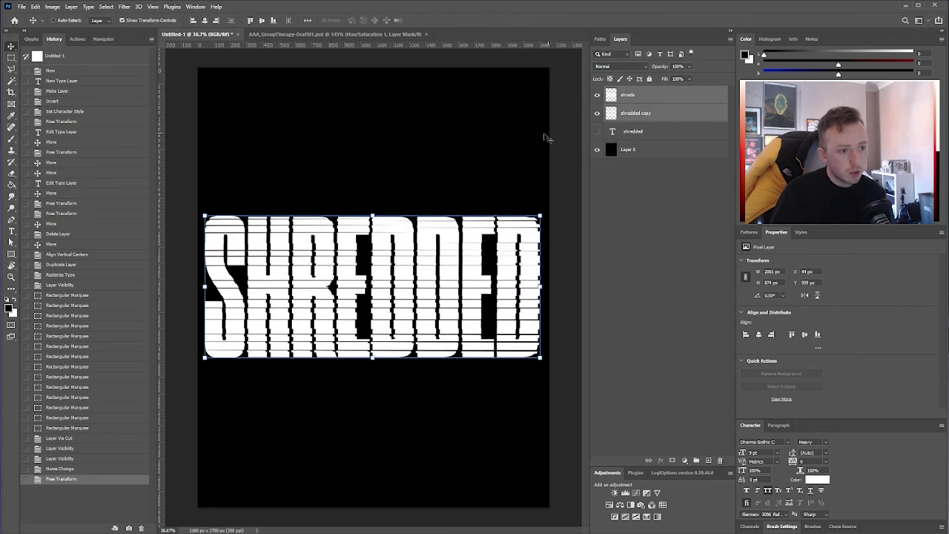
right_click(639, 99)
click(677, 213)
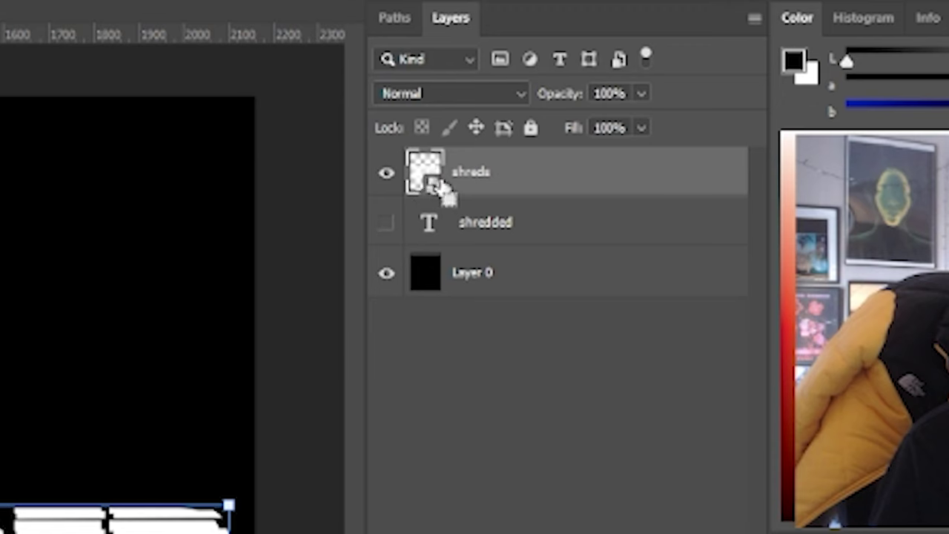
Create a white Solid Color fill layer masked to the outline of the shreds layer, and hide the shreds layer.
ctrl+click(422, 185)
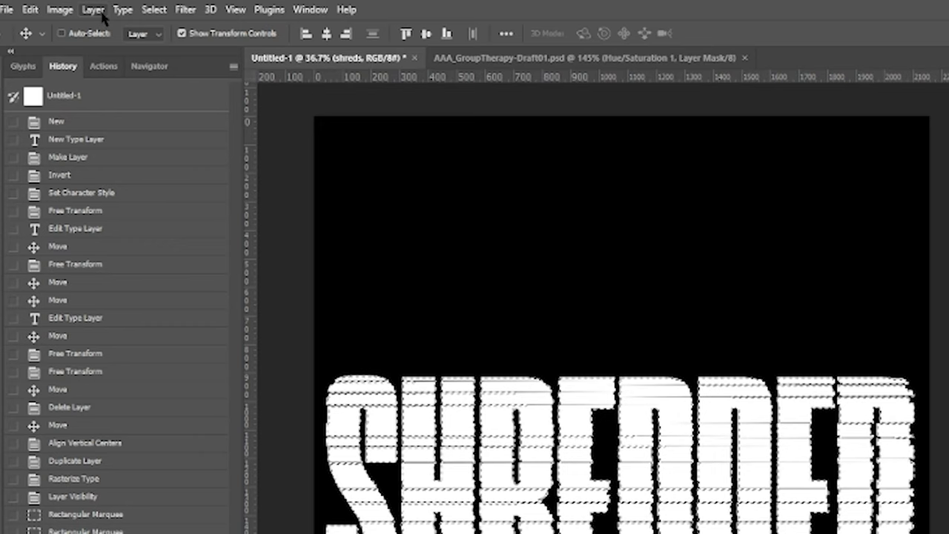
click(94, 10)
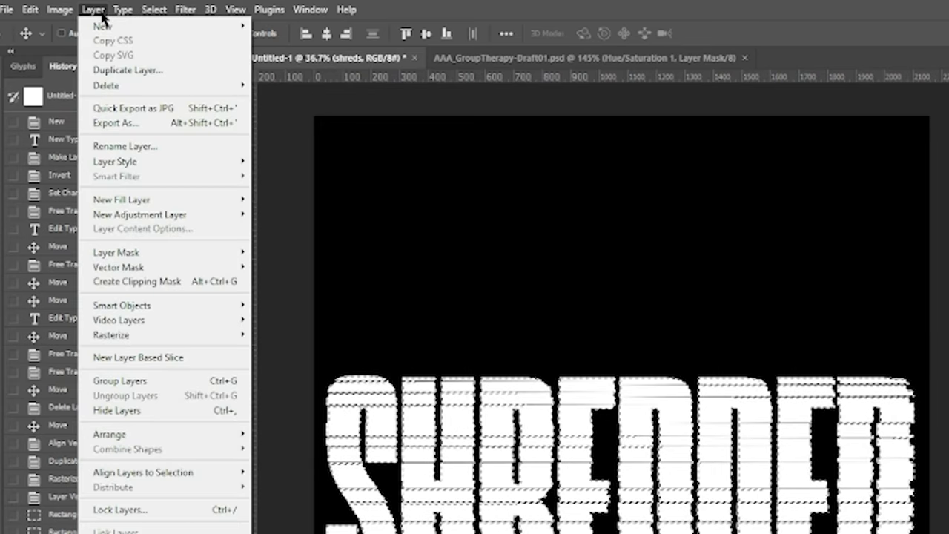
mouse_move(237, 201)
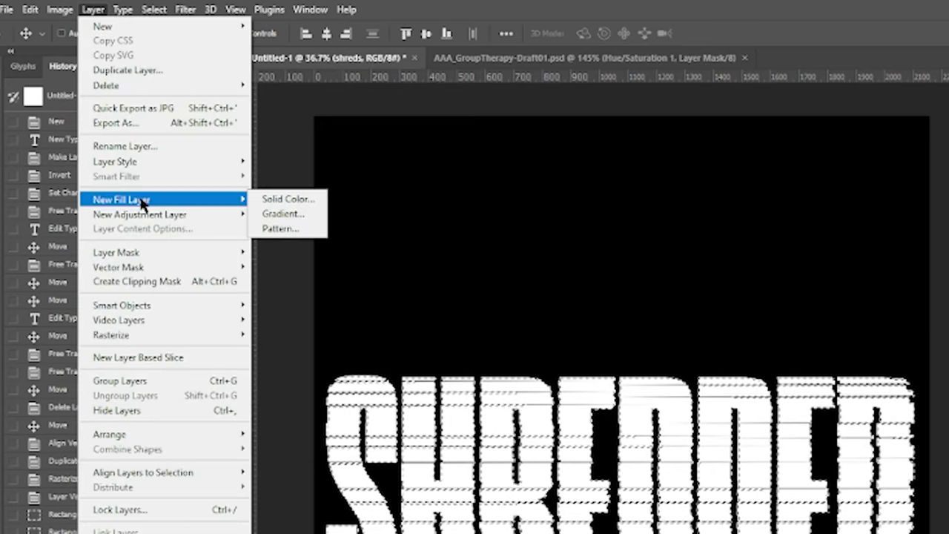
click(287, 201)
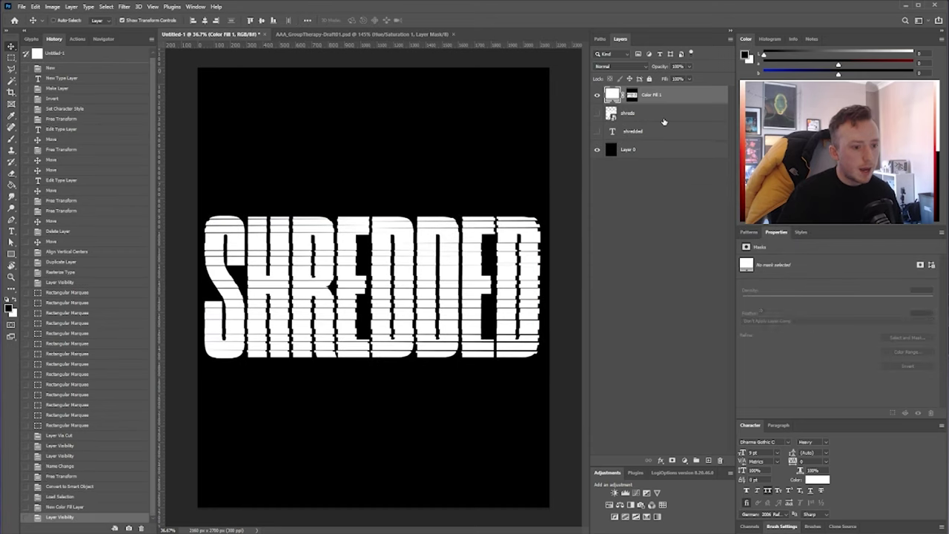
Apply the Crystallize filter with a cell size of 3 to the Color Fill 1 layer mask.
click(616, 113)
click(631, 97)
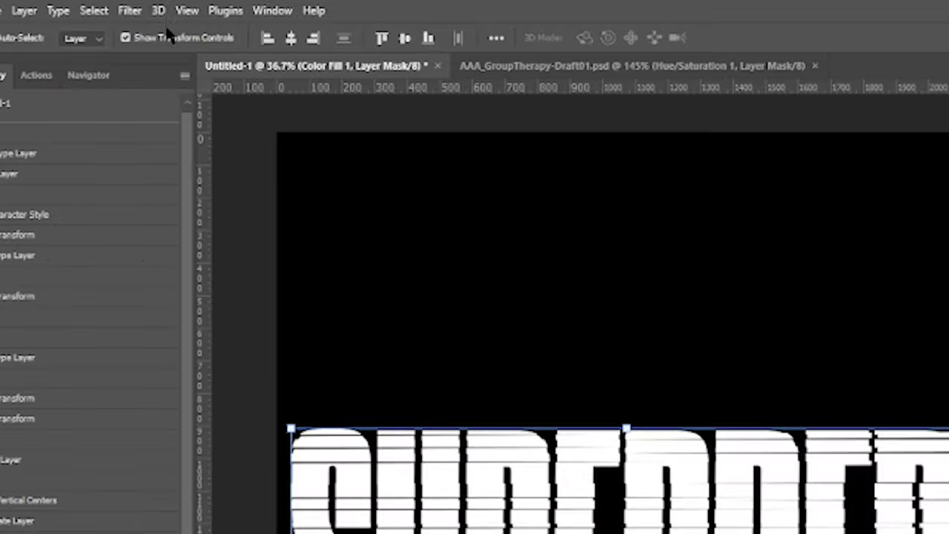
click(130, 11)
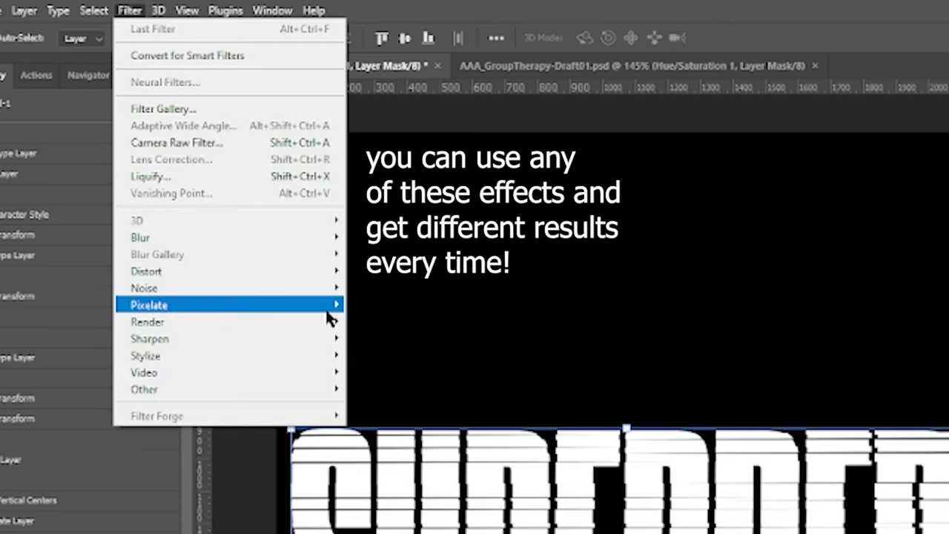
mouse_move(326, 305)
click(388, 322)
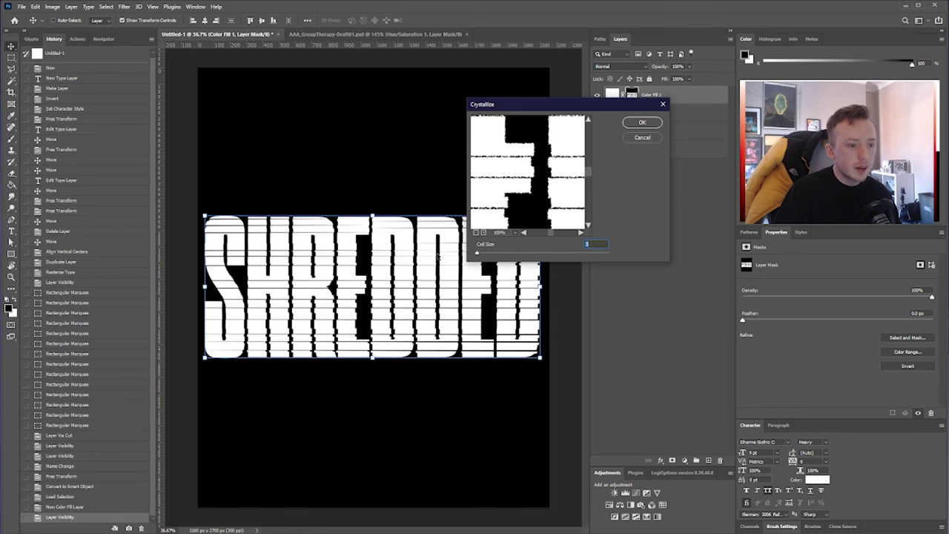
drag(875, 326, 941, 362)
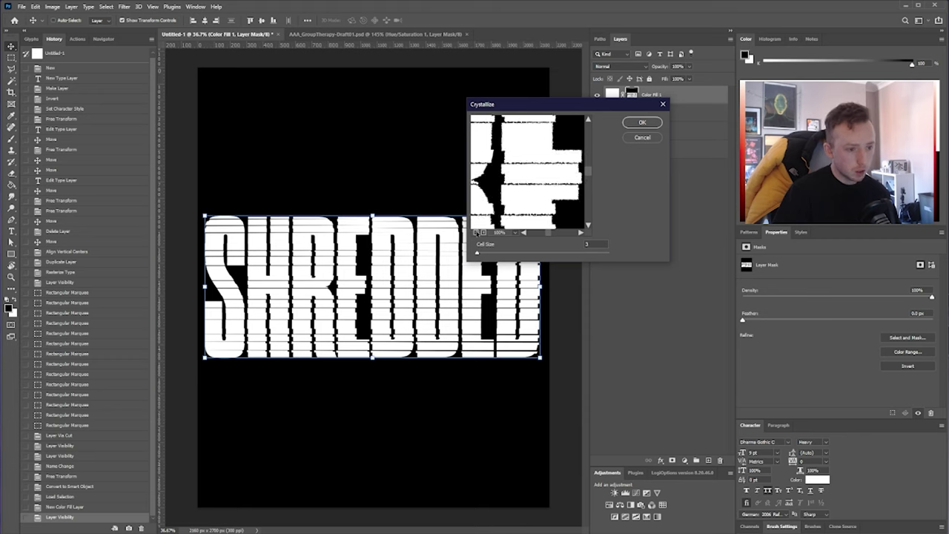
click(474, 253)
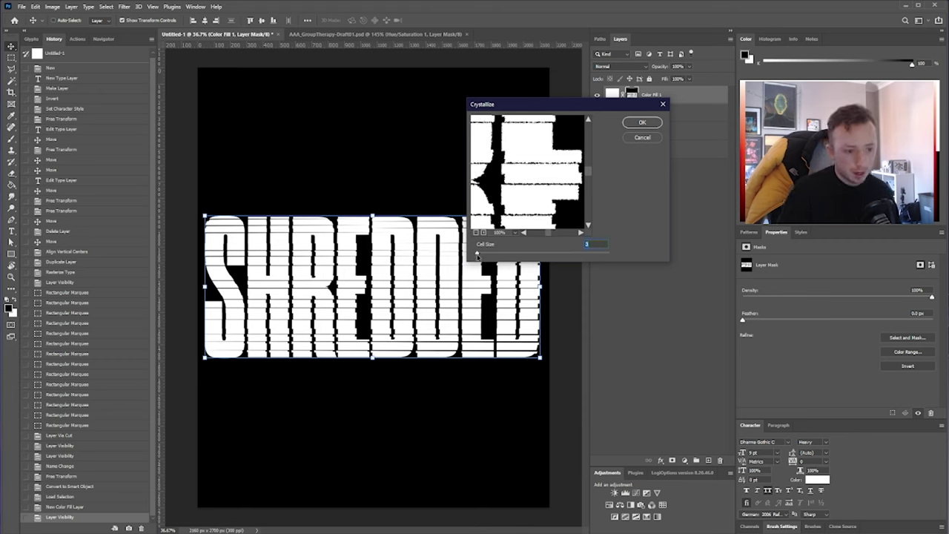
key(Return)
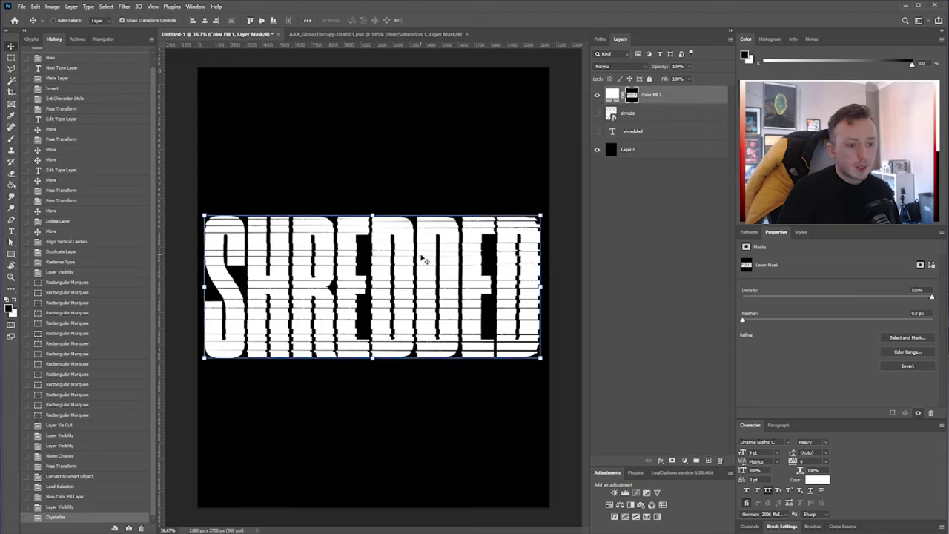
Apply a Threshold adjustment with a level of 255 to the Color Fill 1 layer mask.
scroll(438, 245, up, 5)
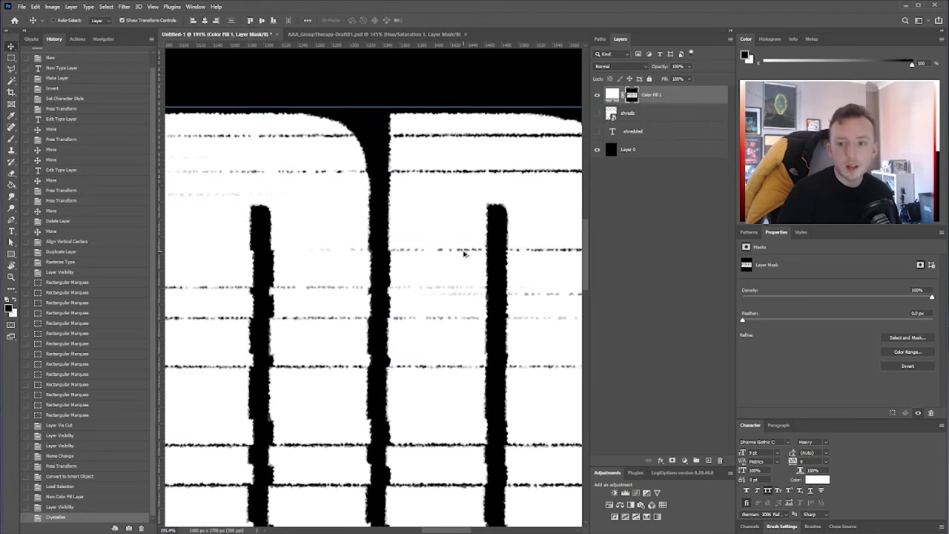
scroll(464, 253, down, 9)
scroll(464, 253, up, 8)
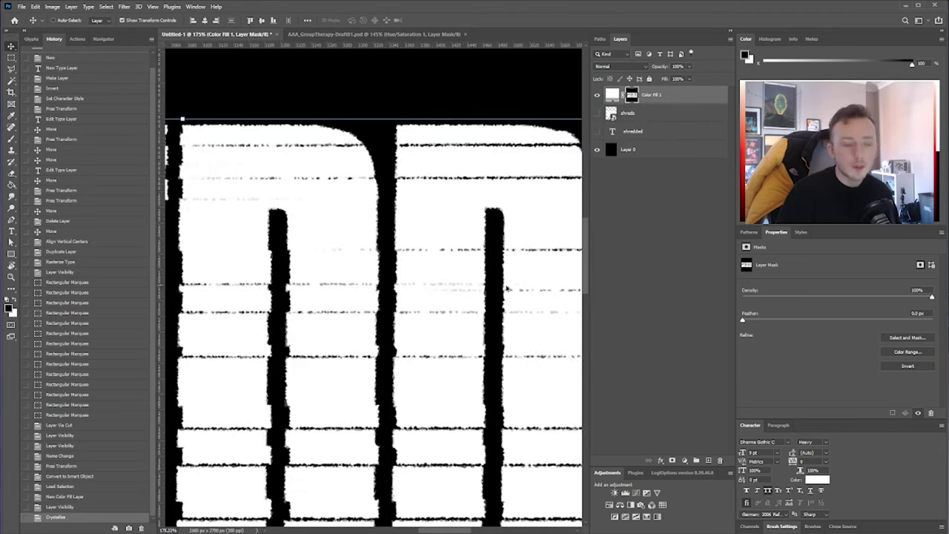
key(ctrl+0)
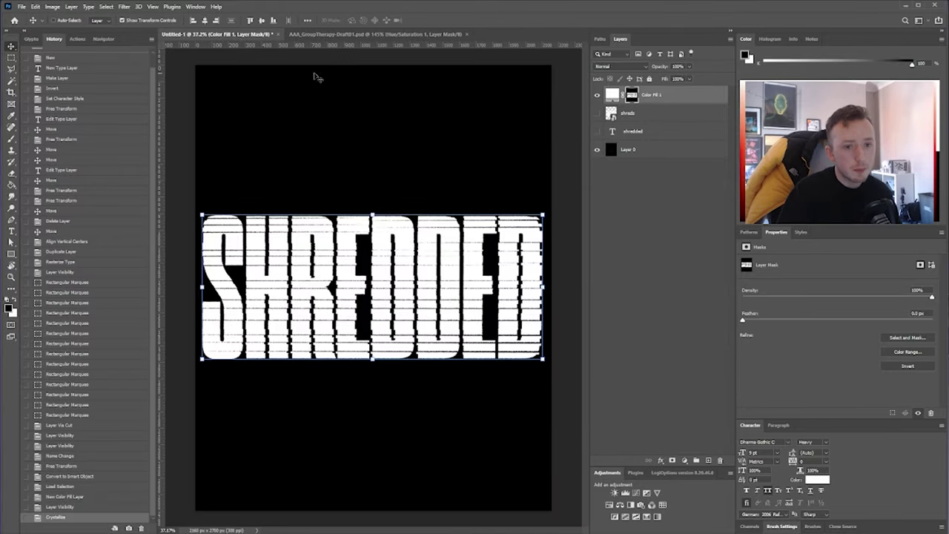
click(53, 7)
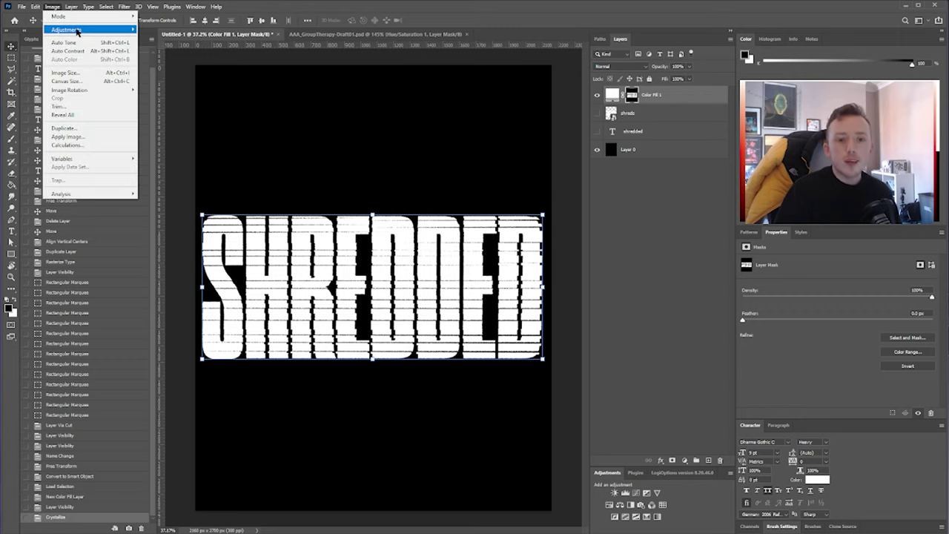
mouse_move(79, 31)
click(189, 149)
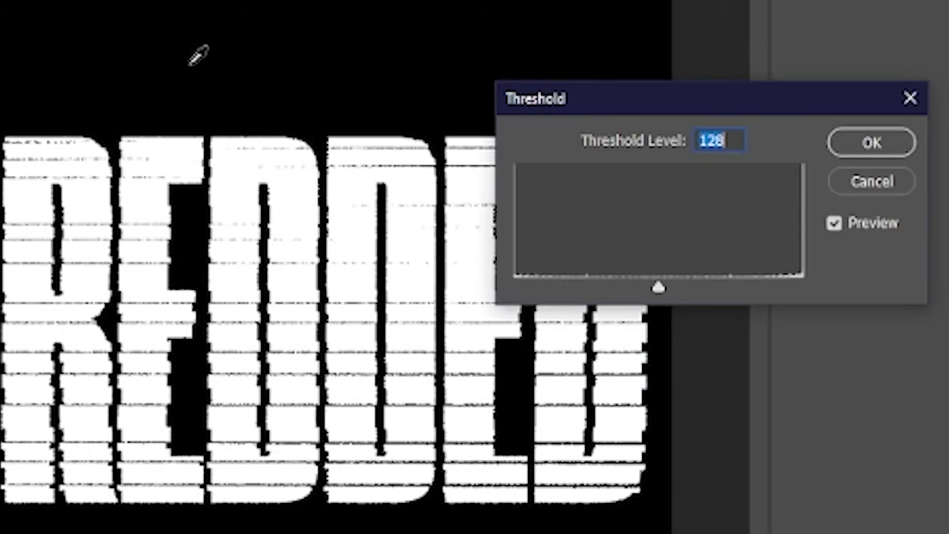
drag(657, 286, 622, 290)
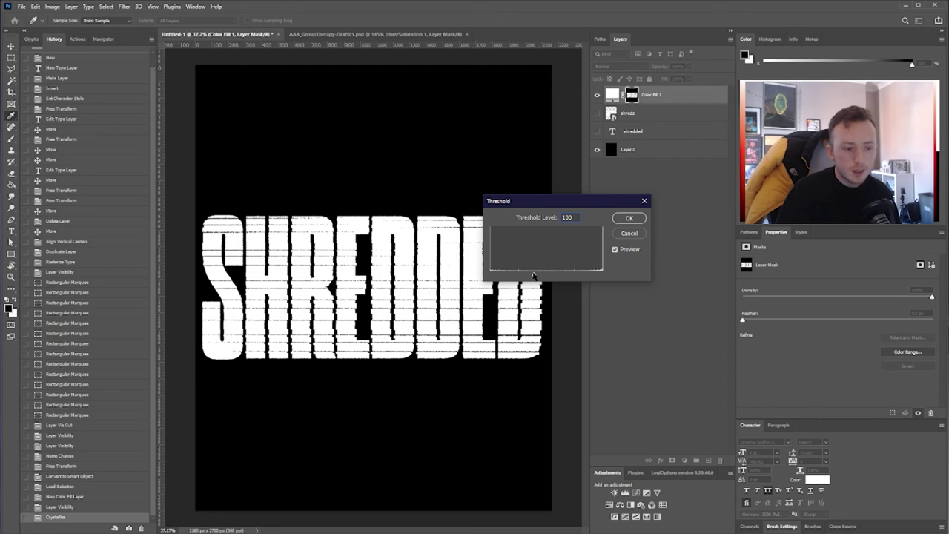
drag(532, 275, 637, 278)
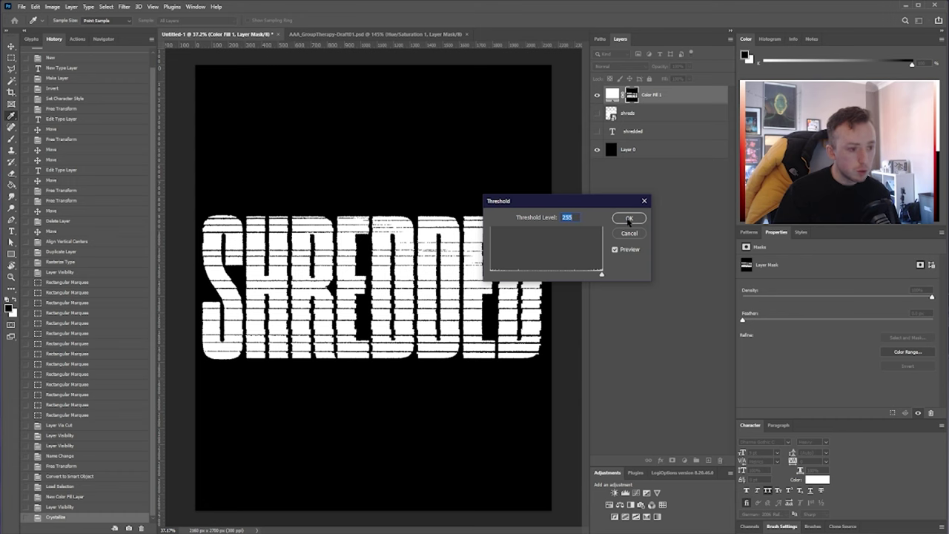
click(629, 220)
key(v)
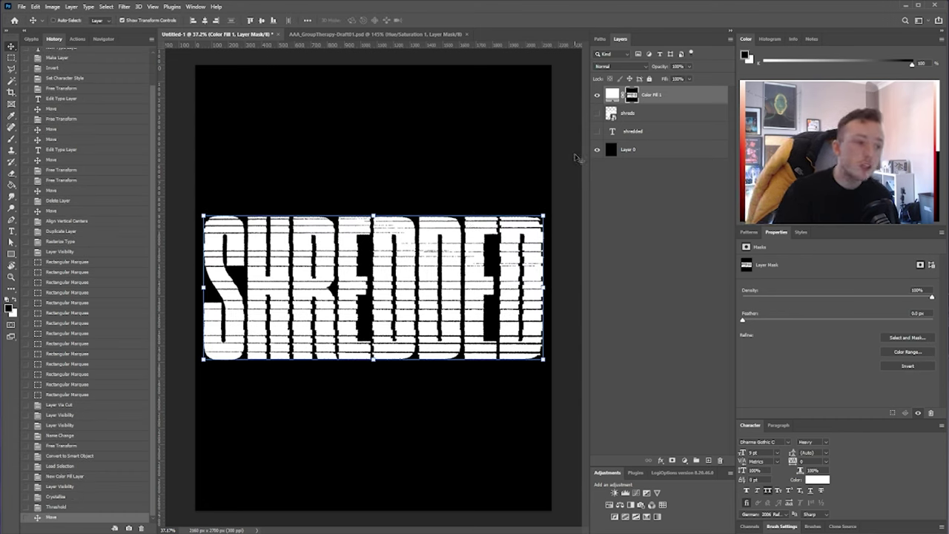
Try a Gradient Map adjustment layer above the Color Fill 1 layer.
click(656, 517)
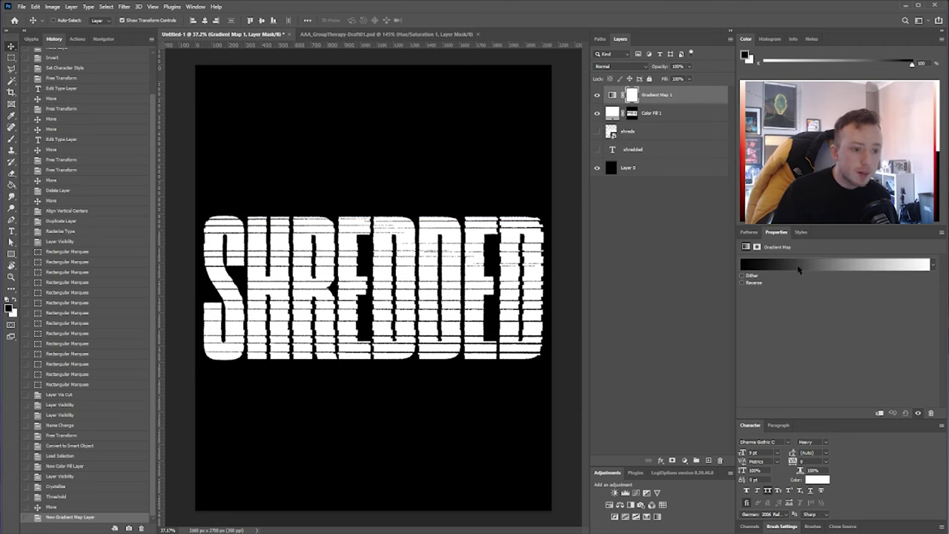
Switch to AAA_GroupTherapy-Draft01.psd and examine the shredded edges and spray texture on its pink lettering, then return to the poster.
key(ctrl+Tab)
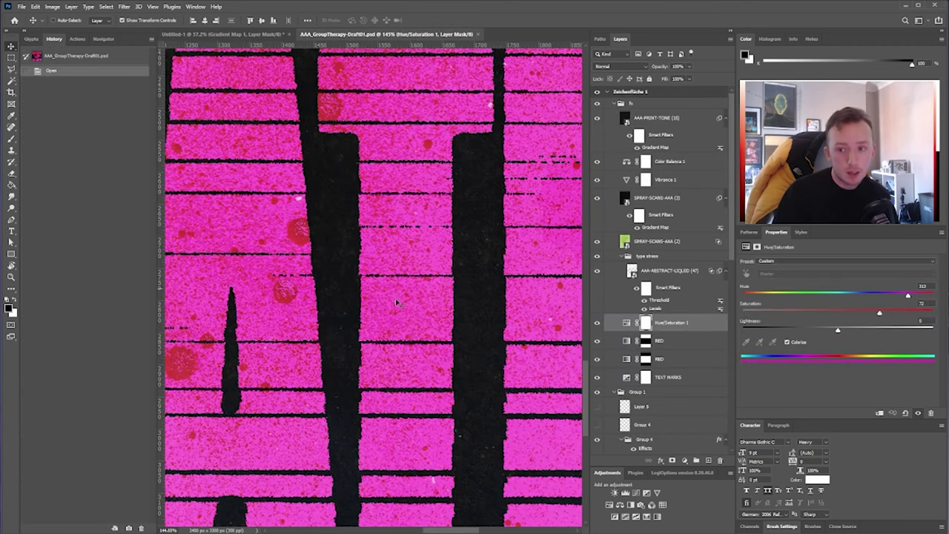
drag(236, 255, 283, 257)
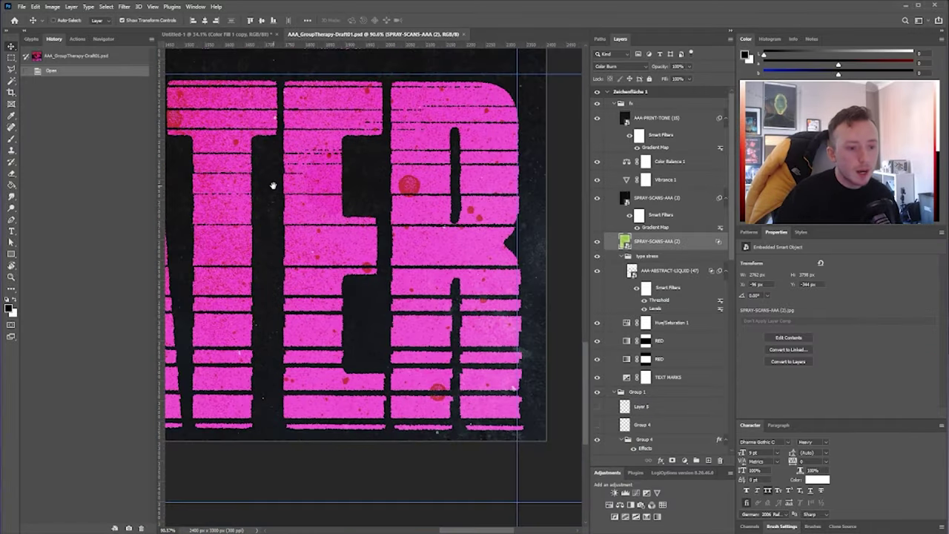
drag(274, 186, 518, 219)
drag(347, 207, 450, 241)
key(ctrl+Tab)
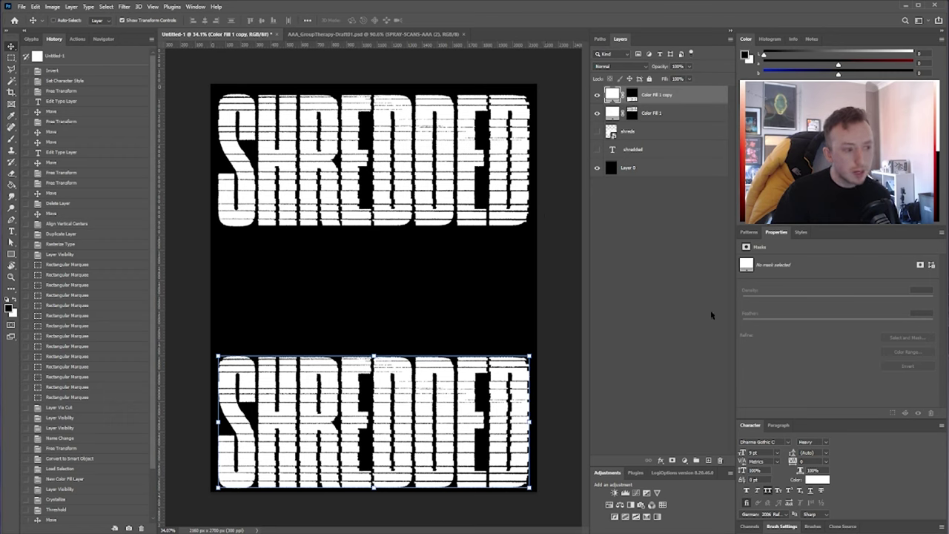
Reposition the SPRAY-SCANS-AAA (3) texture slightly over the poster and set its blending mode to Difference.
click(791, 40)
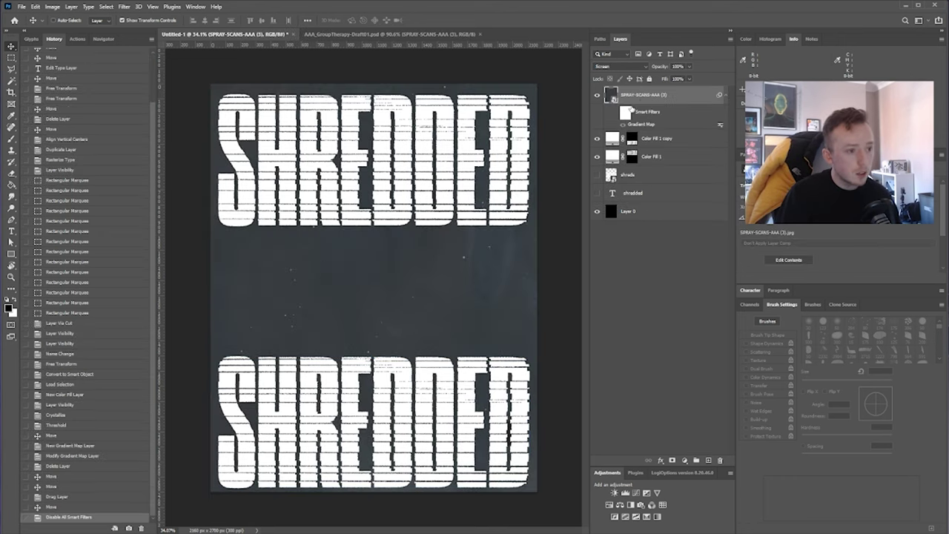
mouse_move(380, 283)
mouse_down()
mouse_move(416, 303)
mouse_move(398, 274)
mouse_up()
click(620, 66)
click(622, 226)
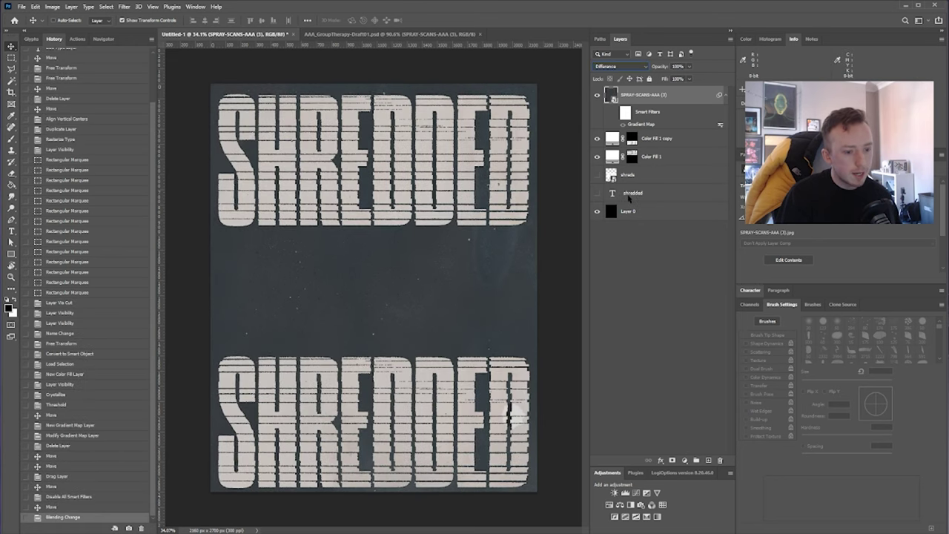
Add a Gradient Map adjustment layer with the black stop at 21% and a mint green stop at 89%.
click(657, 516)
click(836, 169)
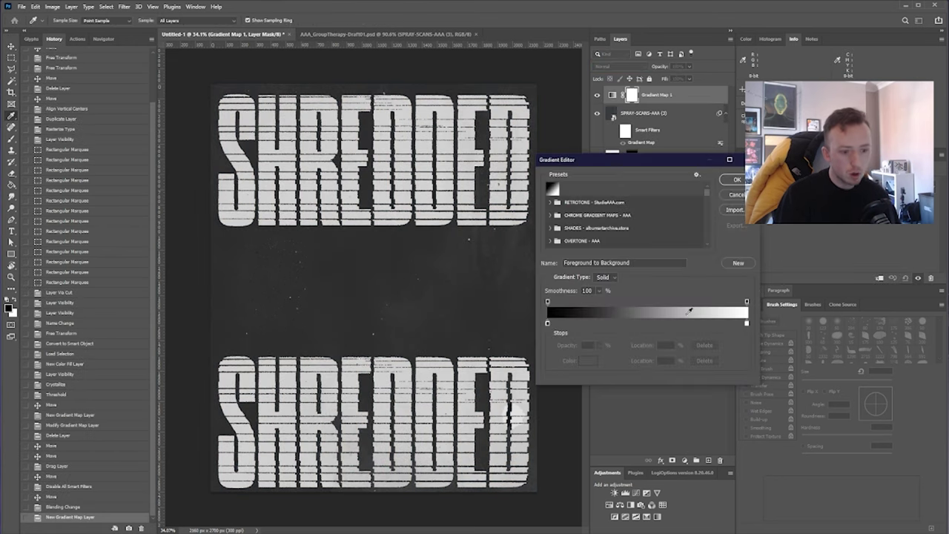
drag(548, 323, 589, 322)
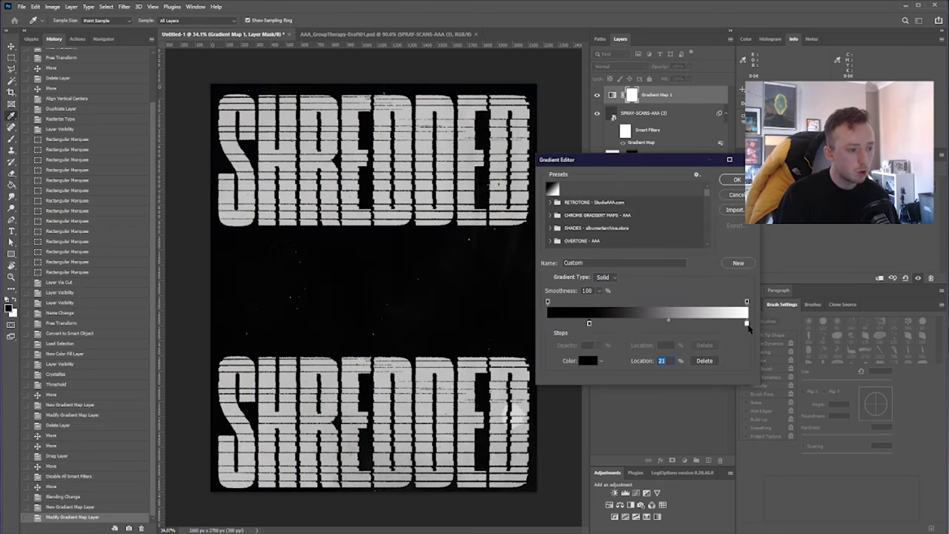
drag(747, 324, 724, 322)
click(593, 361)
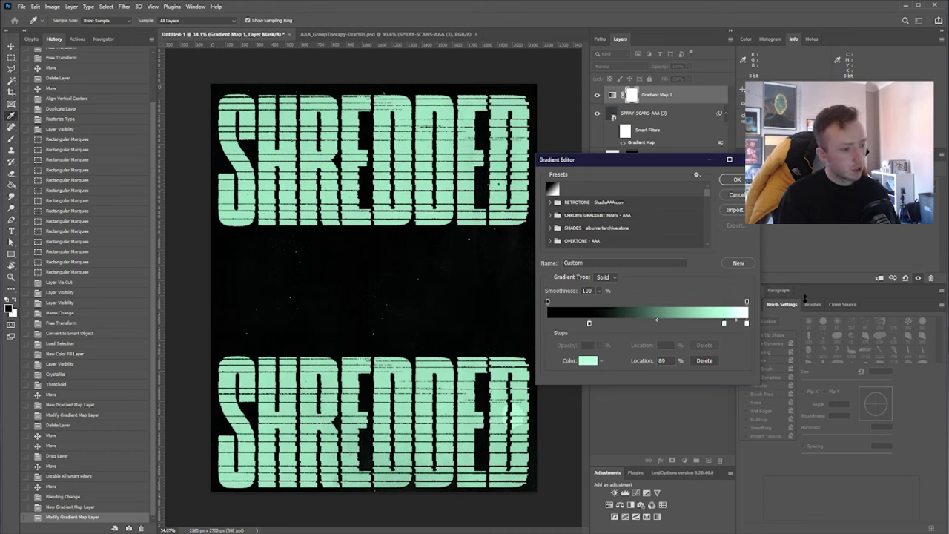
key(Return)
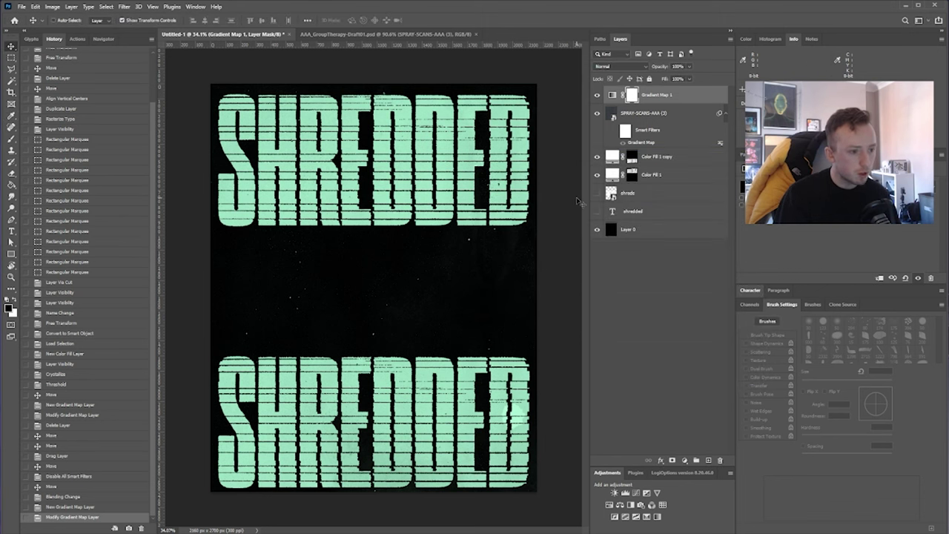
Hide the Color Fill 1 copy layer and move the Color Fill 1 lettering to the middle of the poster.
click(597, 156)
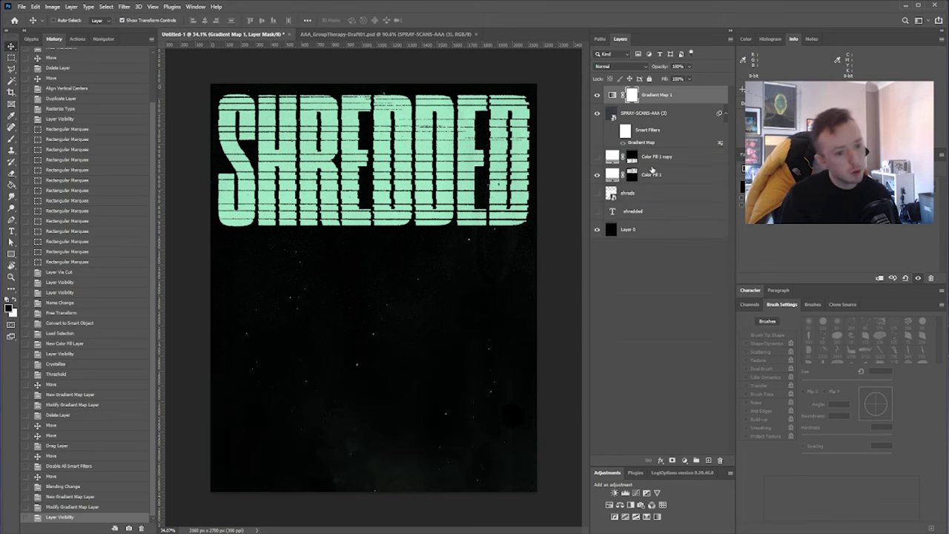
click(651, 175)
drag(445, 171, 452, 408)
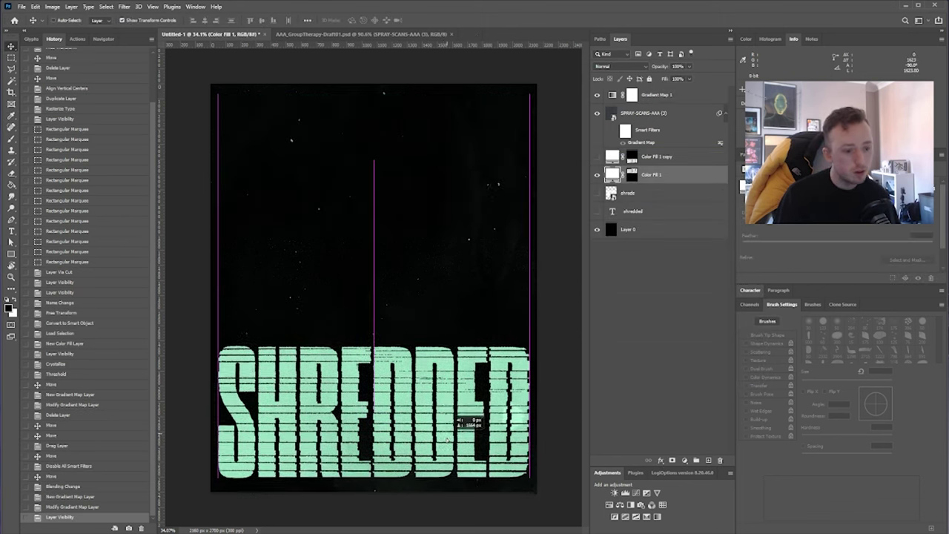
scroll(426, 258, up, 1)
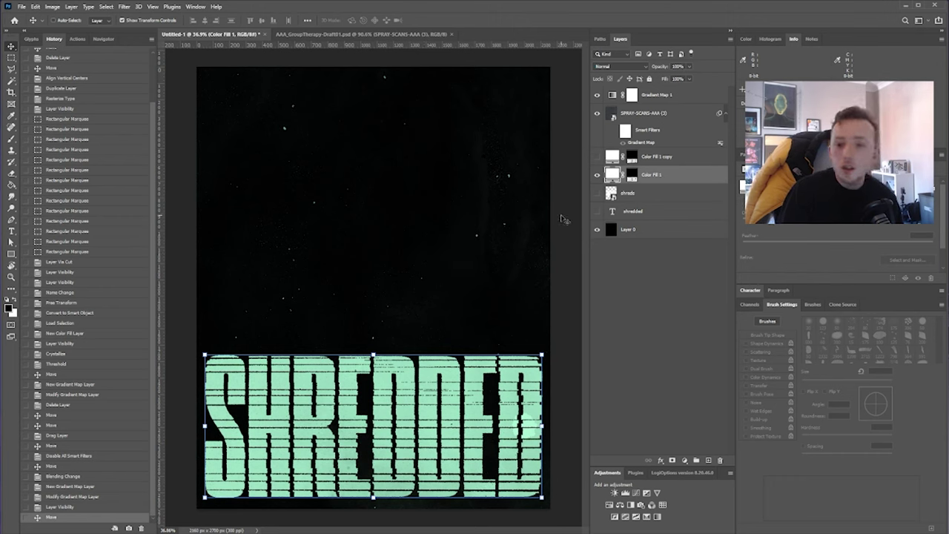
drag(419, 398, 427, 240)
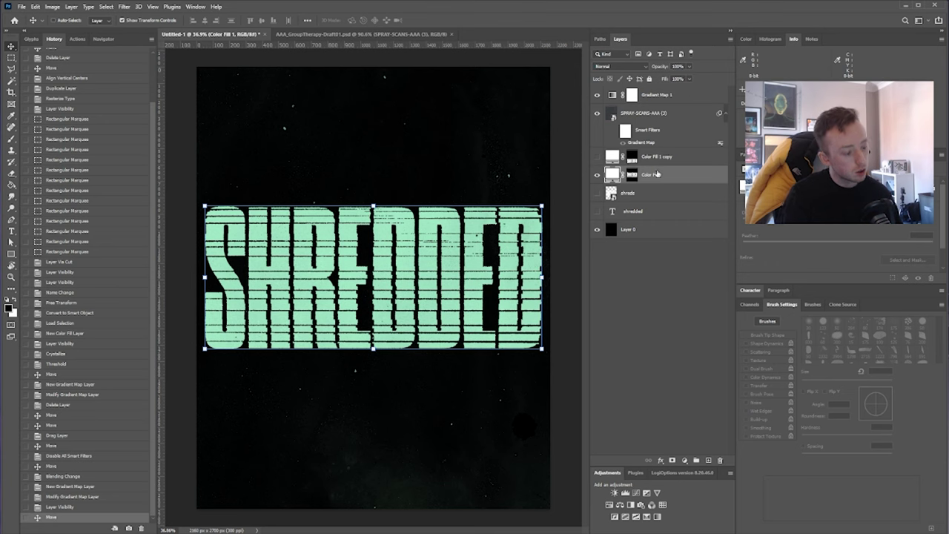
Hide Color Fill 1, show the shreds layer and shift its lettering slightly near the middle of the poster.
click(597, 174)
click(596, 193)
click(628, 192)
drag(433, 265, 420, 287)
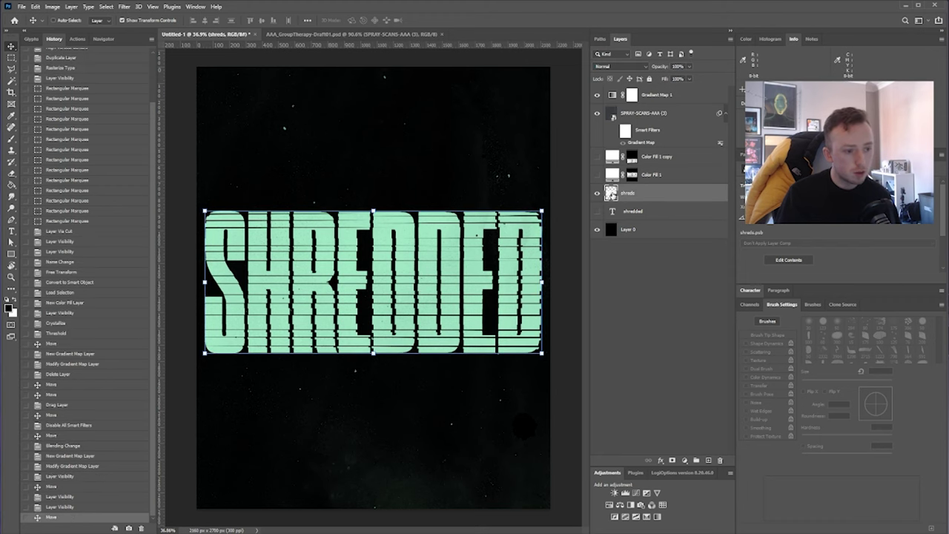
Open the contents of the shreds smart object and distort the shreds strips by moving their upper-right corner inward.
double_click(610, 194)
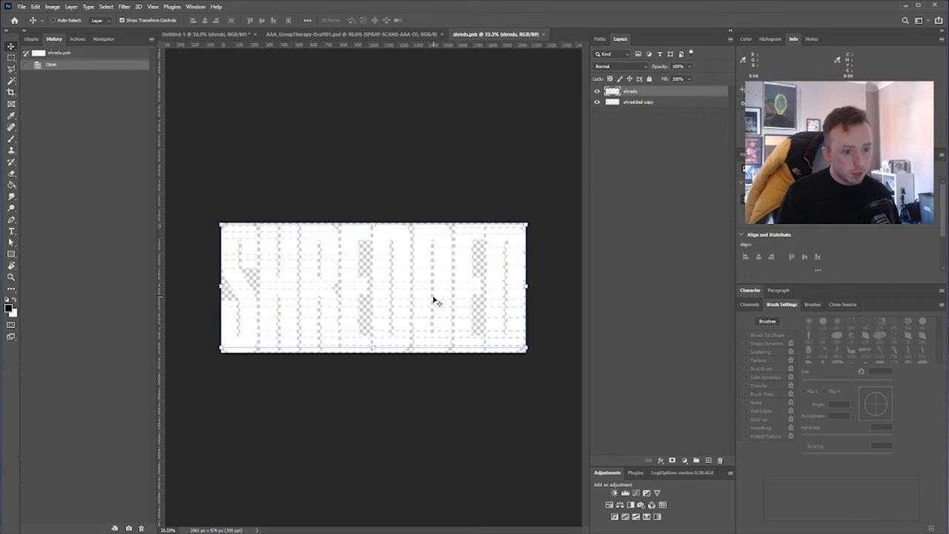
drag(435, 300, 445, 294)
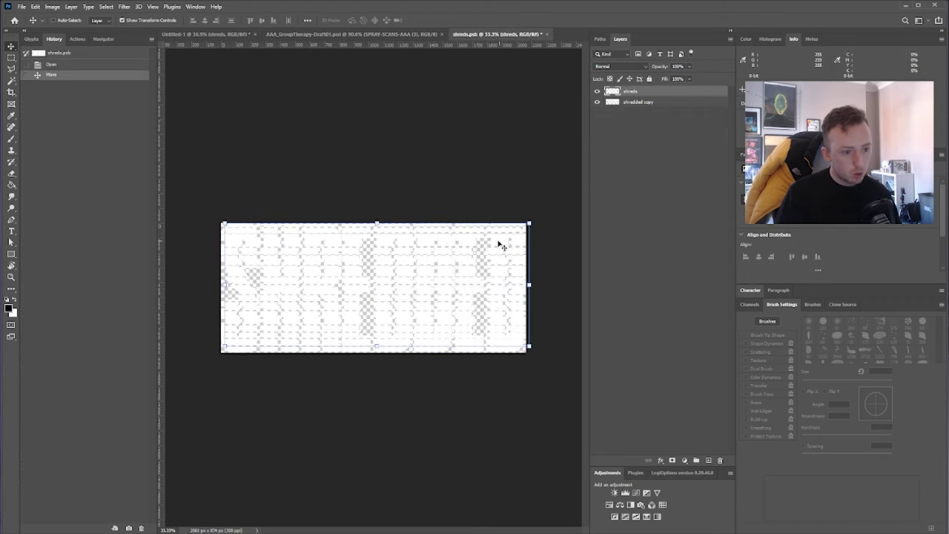
key(ctrl+z)
key(ctrl+t)
drag(527, 226, 514, 242)
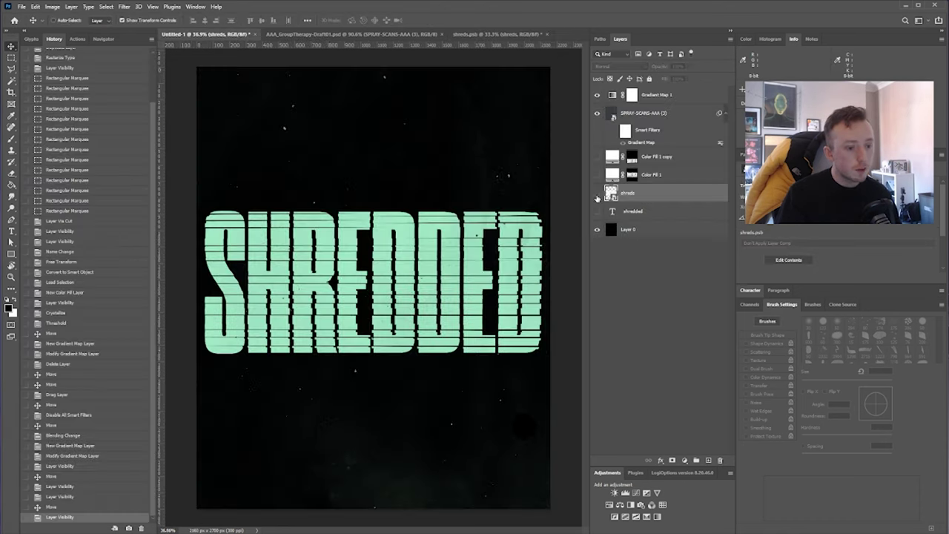
Return to the poster, hide the shreds layer, and show and select the original shredded text layer.
click(597, 192)
click(597, 211)
click(648, 211)
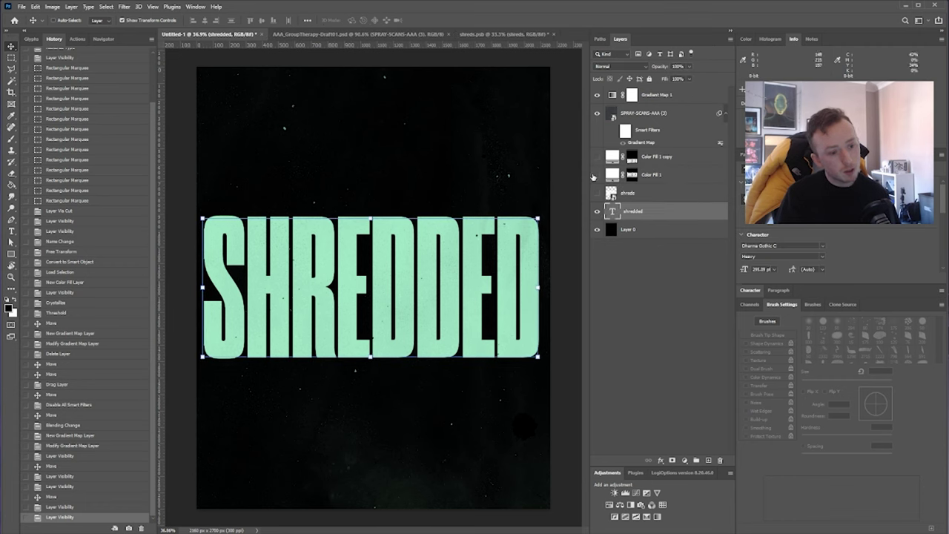